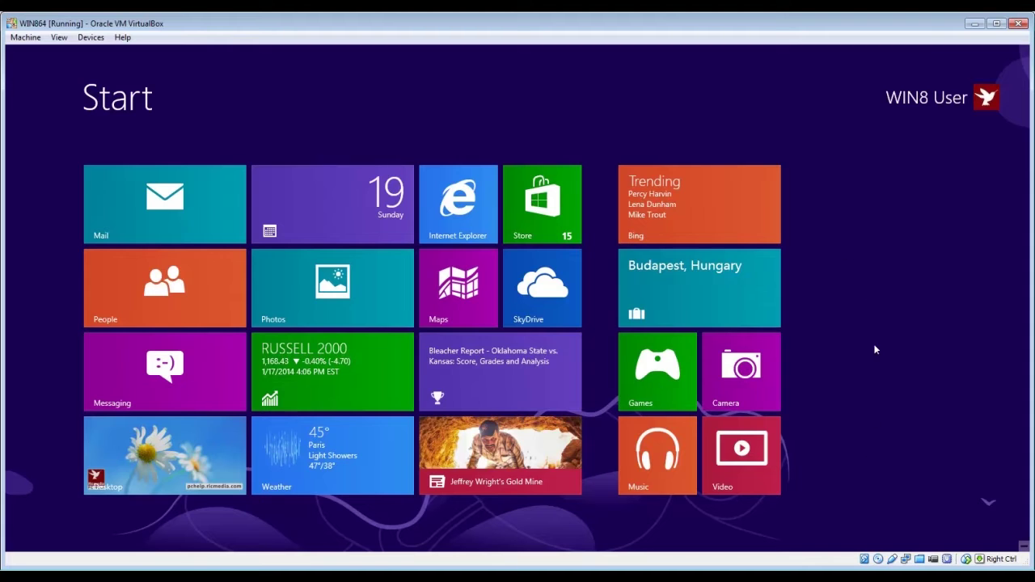
Launch Control Panel from the Start screen's All apps list.
right_click(852, 477)
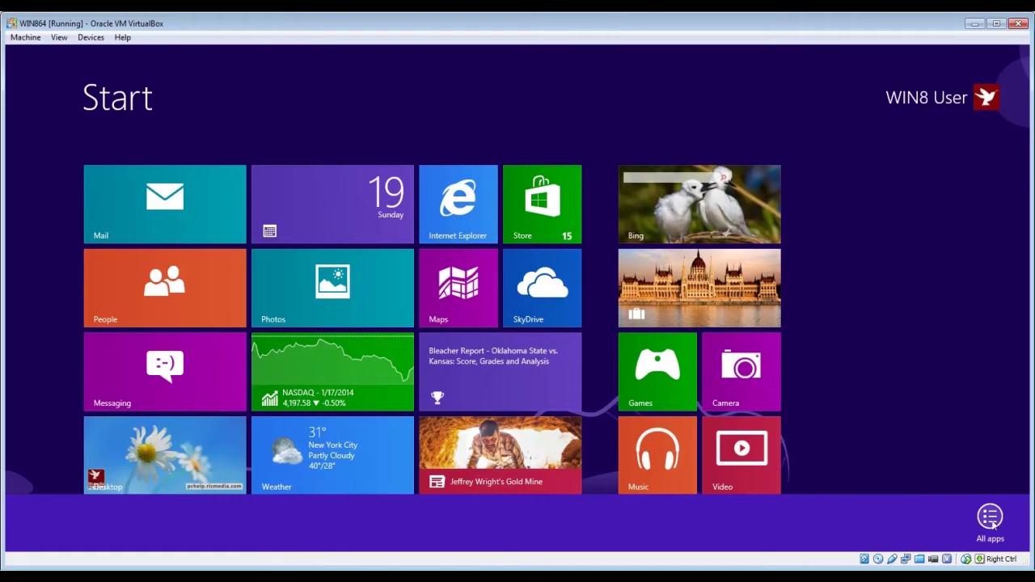
click(843, 391)
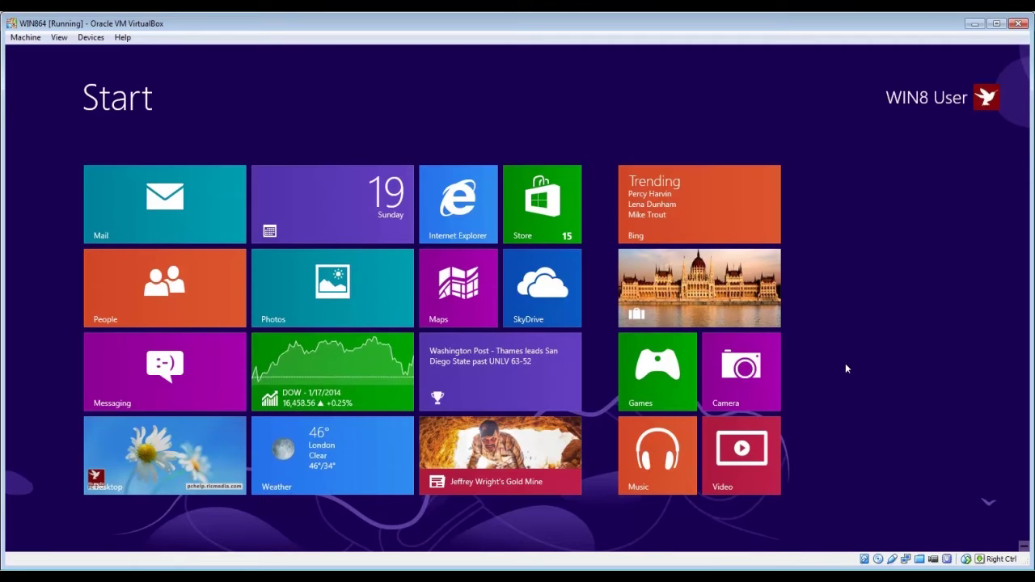
right_click(846, 365)
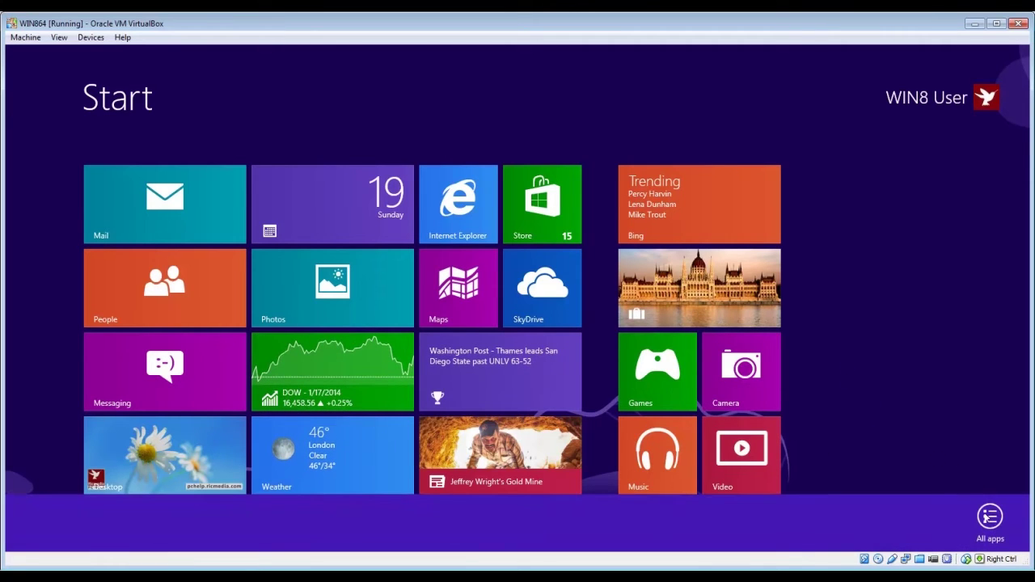
click(990, 518)
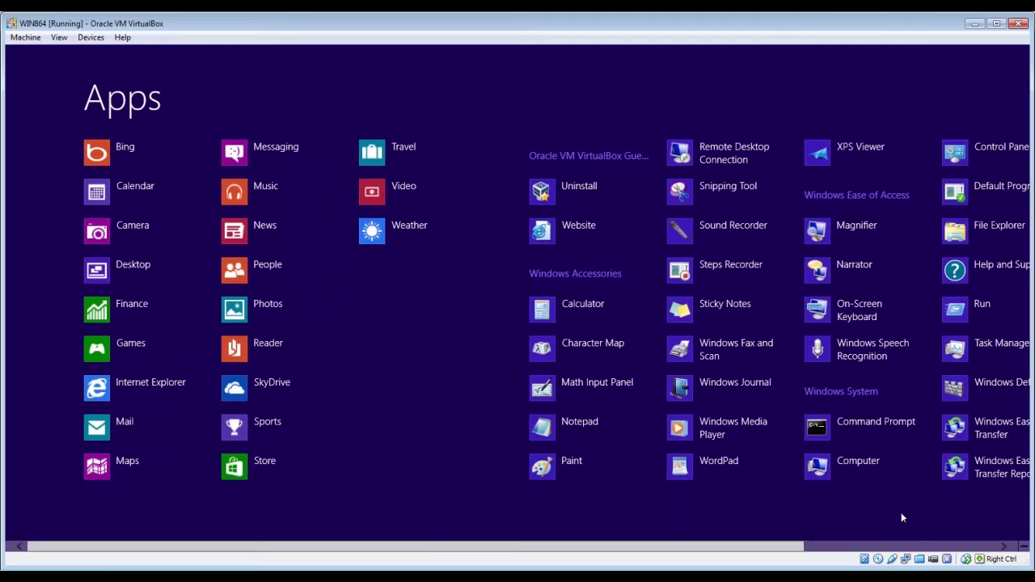
scroll(881, 509, down, 3)
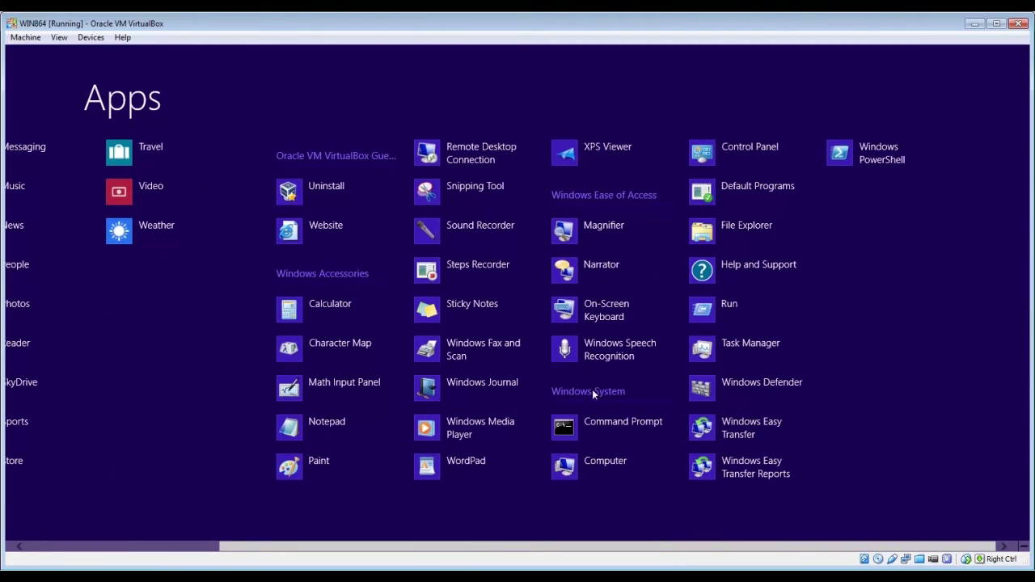
click(741, 150)
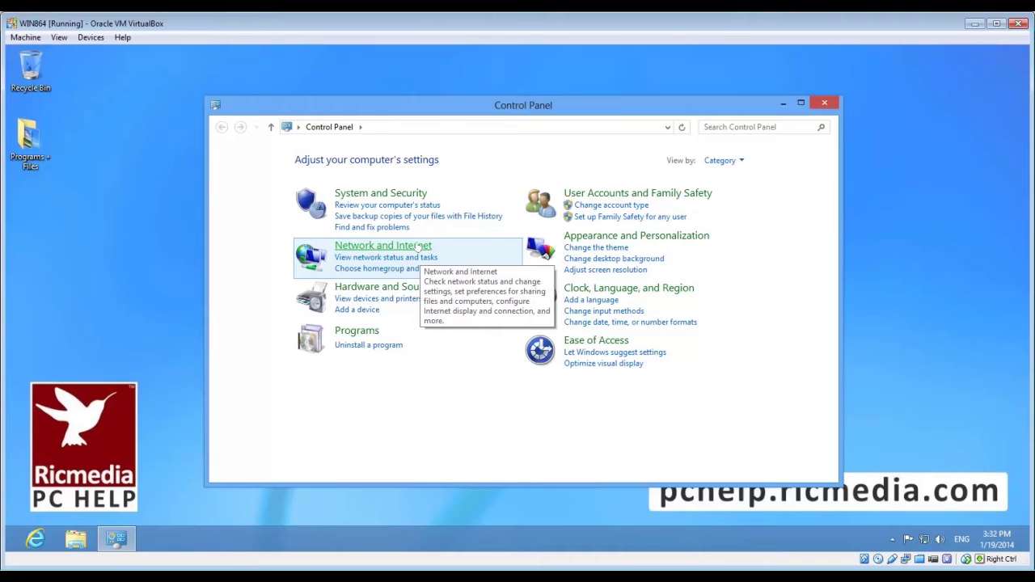
Open Internet Options from the Network and Internet category.
click(419, 245)
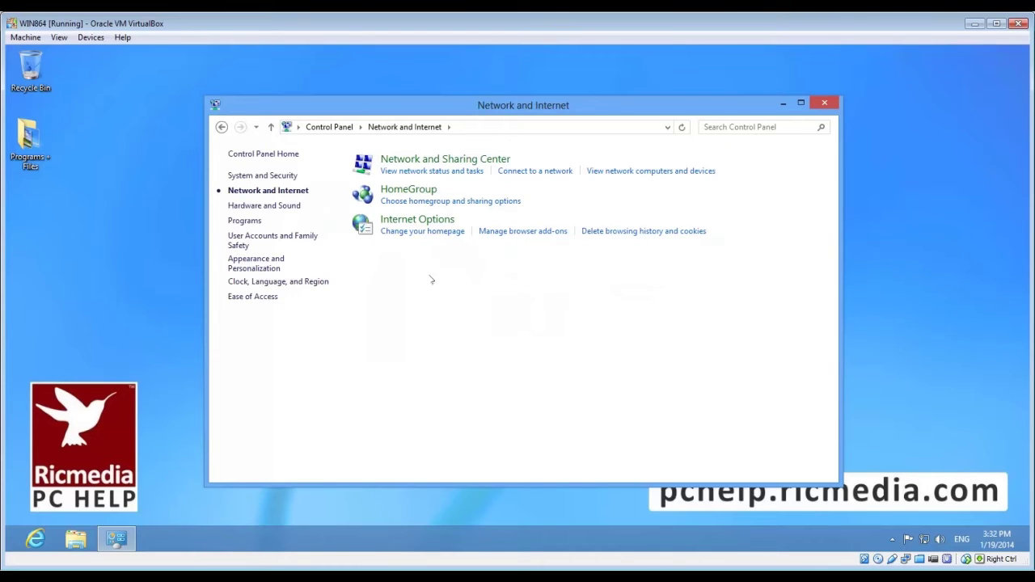
click(434, 224)
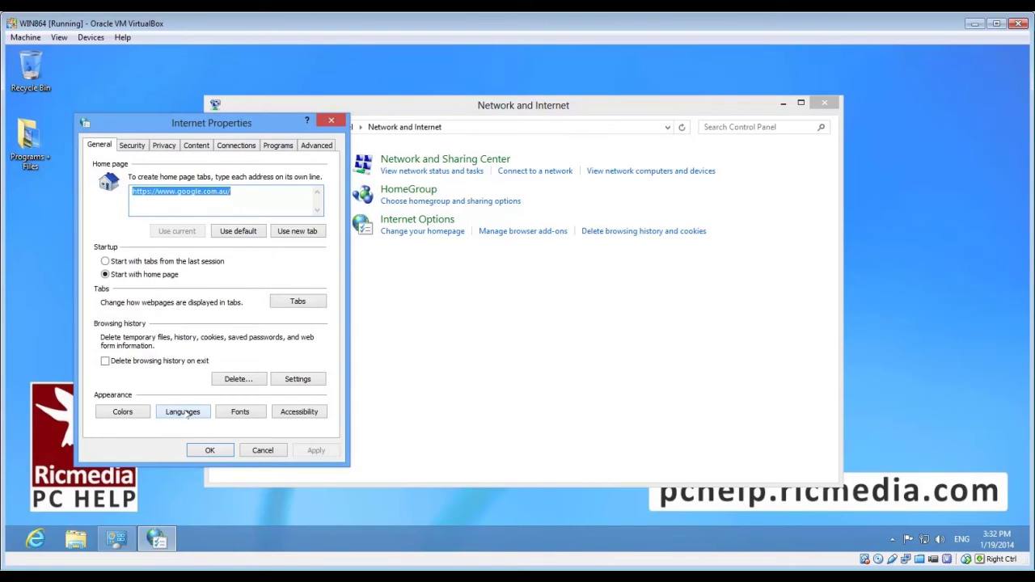
Open Languages > Set Language Preferences, move Chinese down and remove it.
click(186, 414)
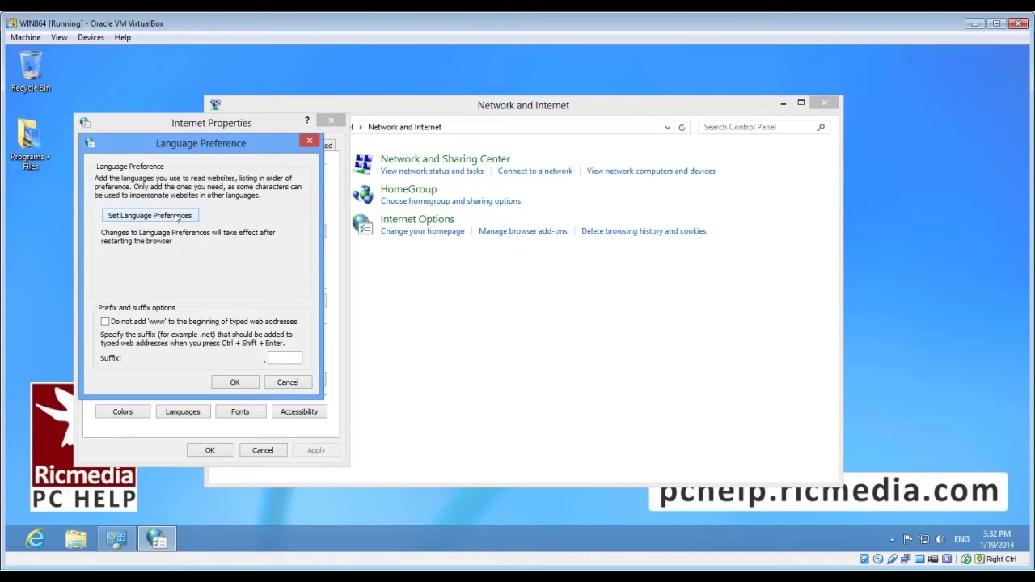
click(178, 216)
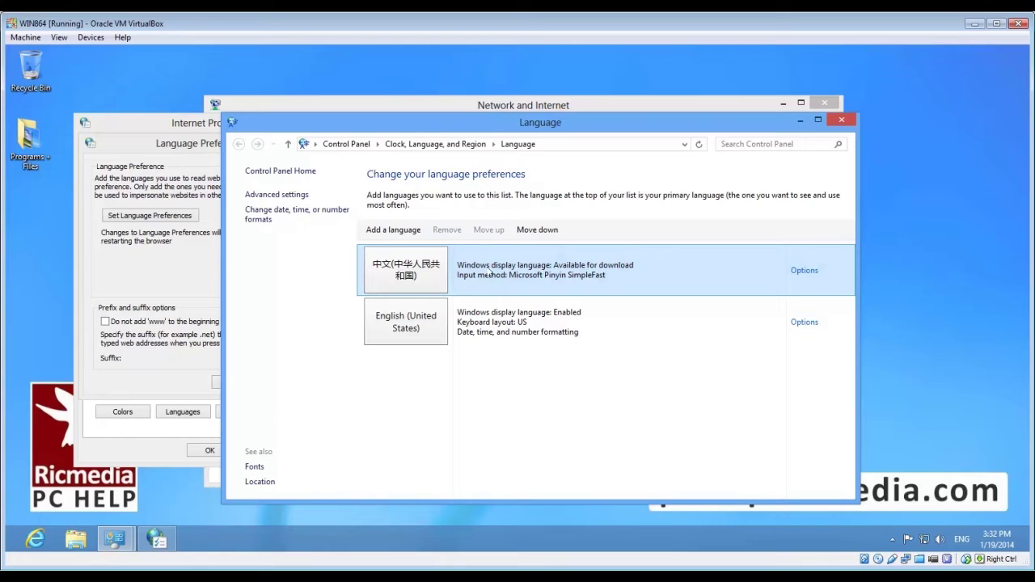
click(537, 230)
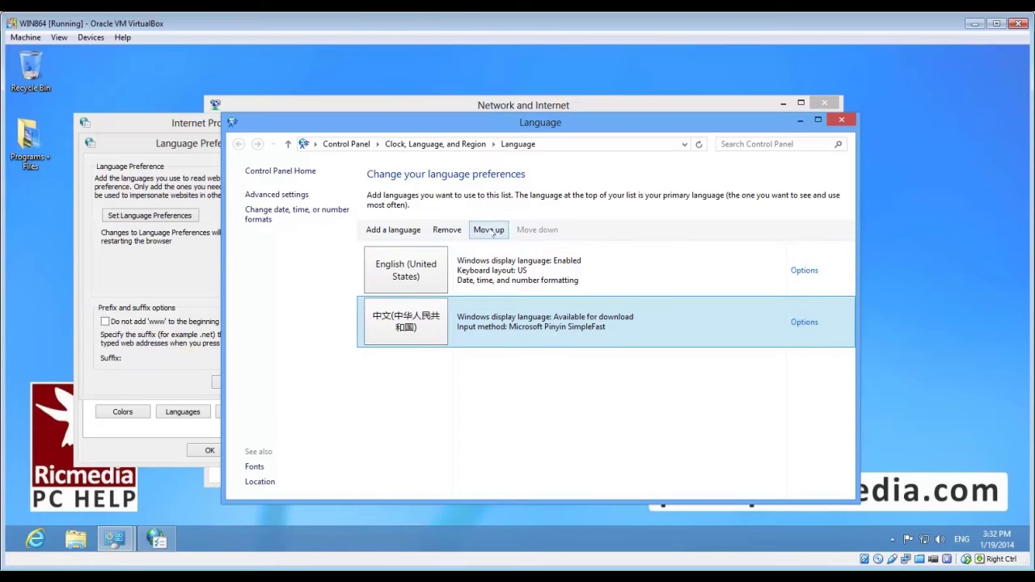
click(446, 230)
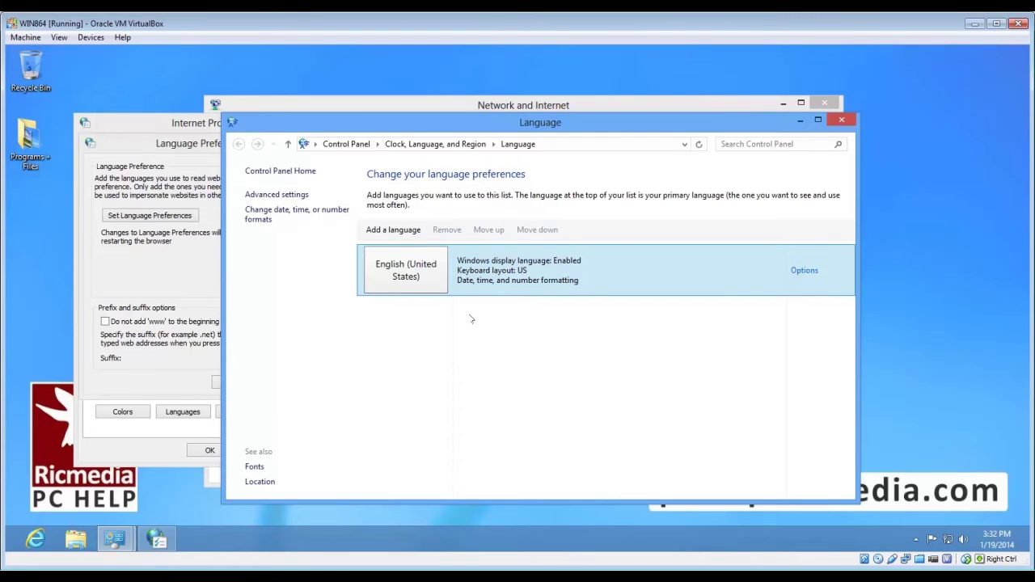
Add Chinese (Simplified, China) from the Chinese (Simplified) group in Add a language.
click(412, 233)
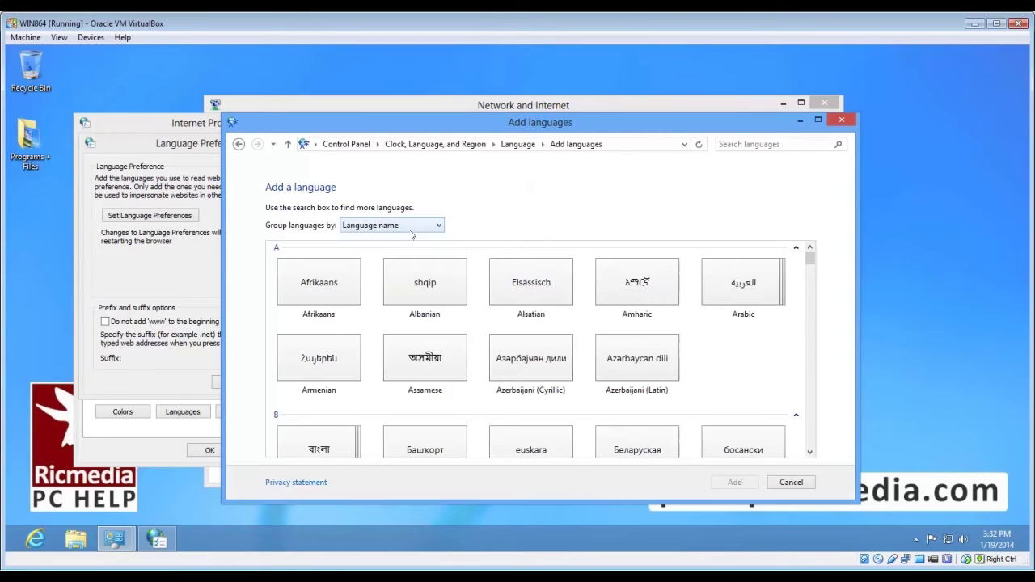
scroll(665, 379, down, 2)
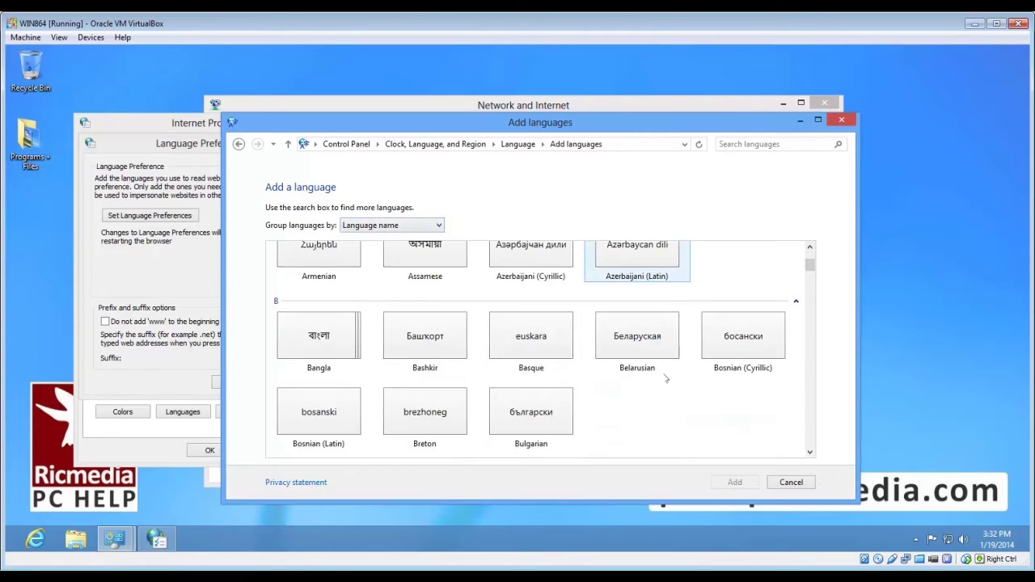
scroll(666, 378, down, 2)
scroll(665, 379, down, 2)
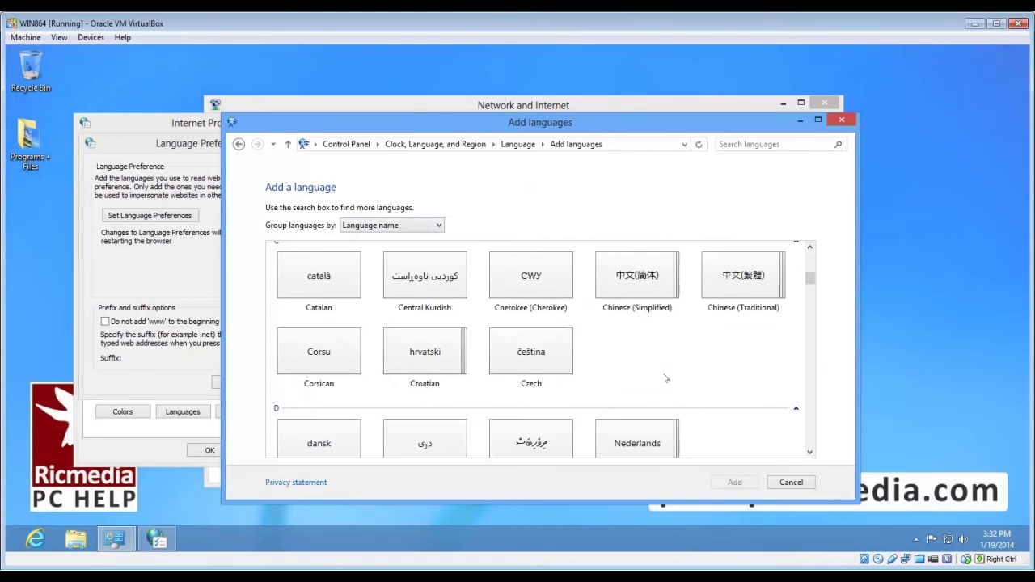
click(656, 296)
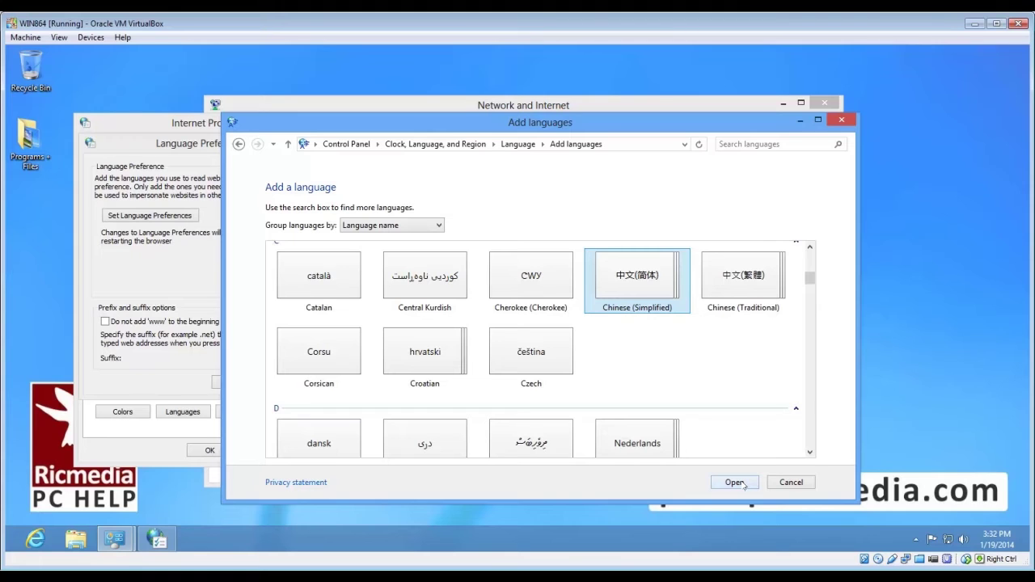
click(744, 485)
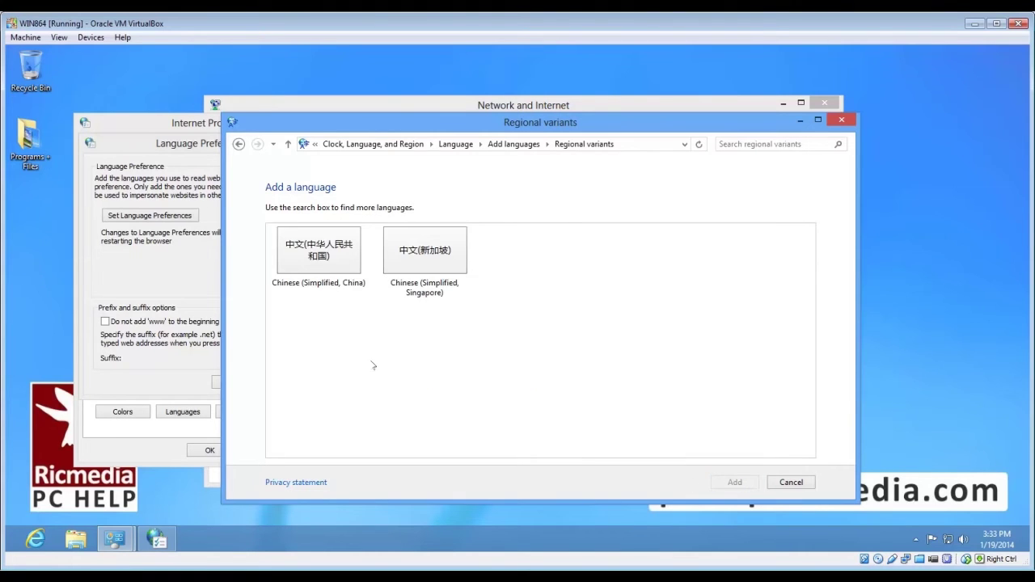
click(333, 266)
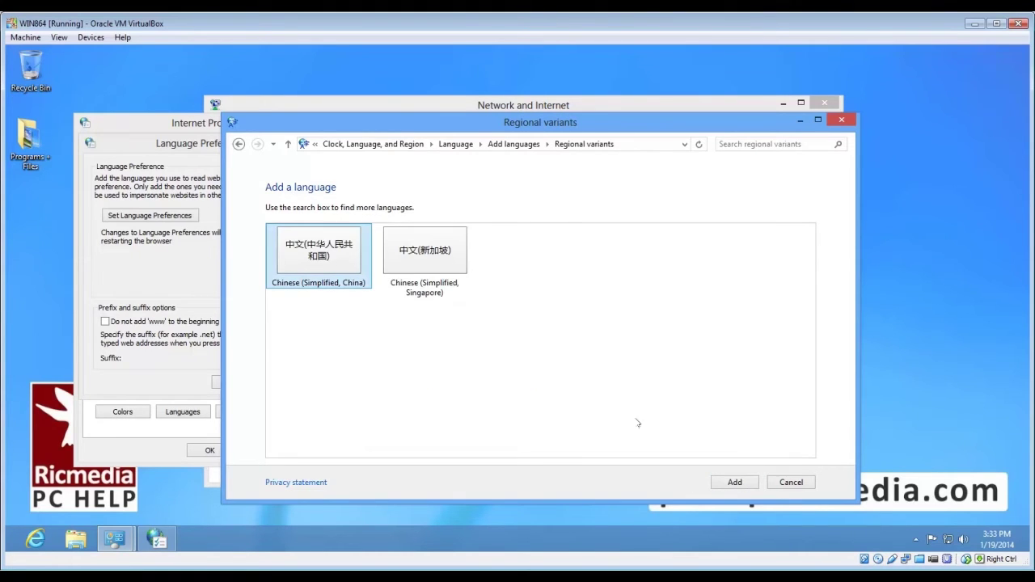
click(734, 482)
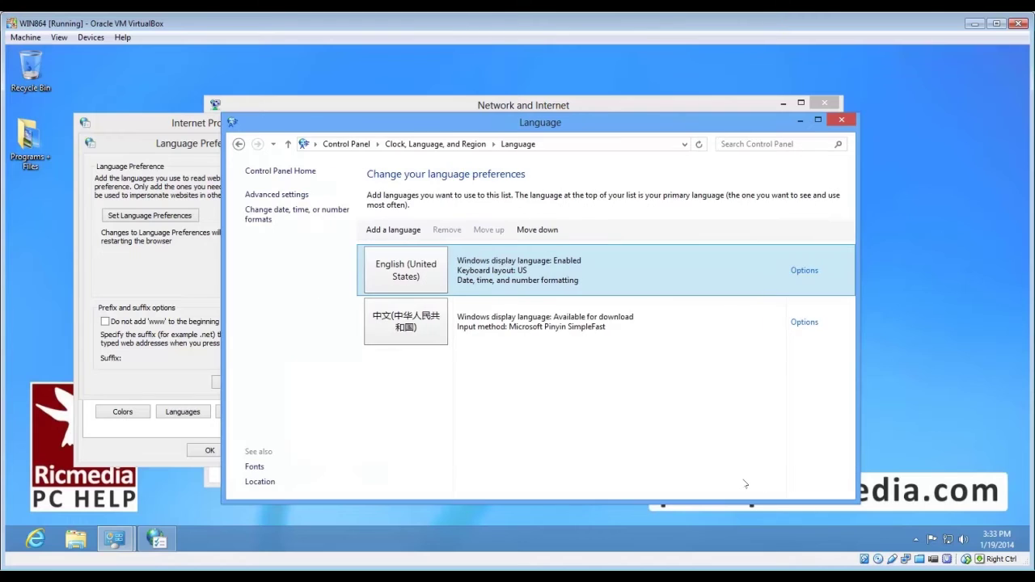
Move Chinese to the top of the Language list, close it and confirm Language Preference.
click(532, 330)
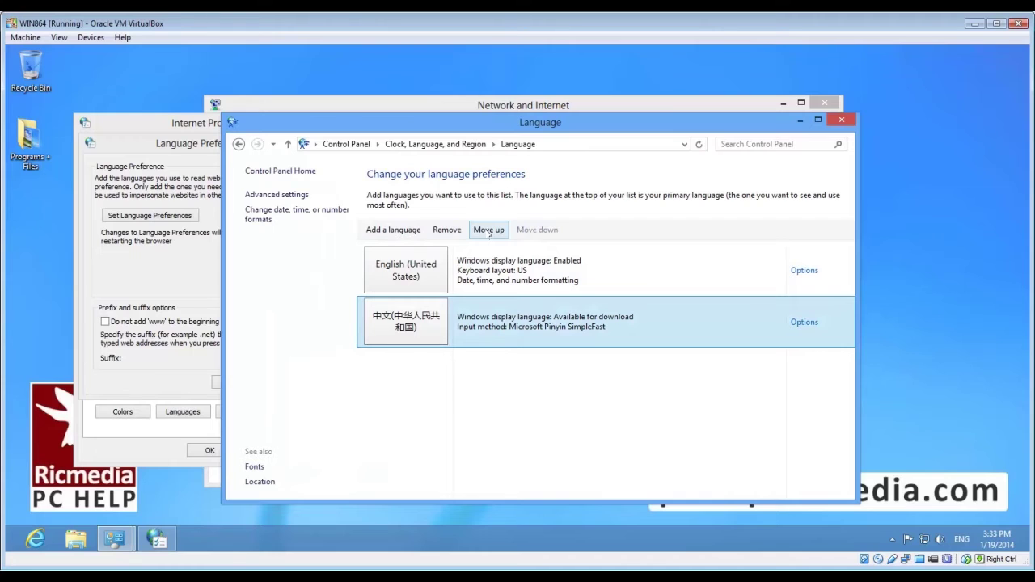
click(489, 230)
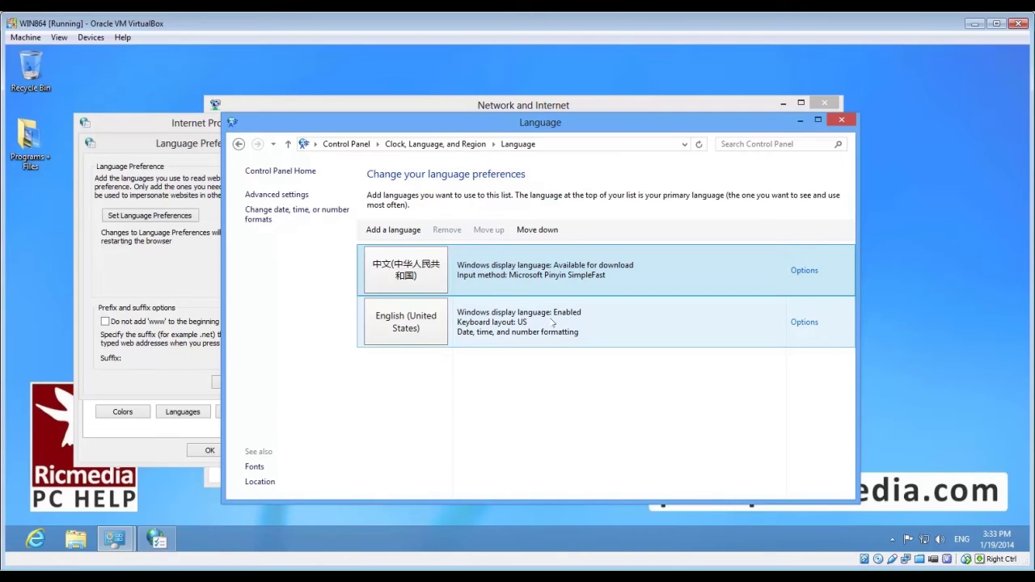
click(544, 321)
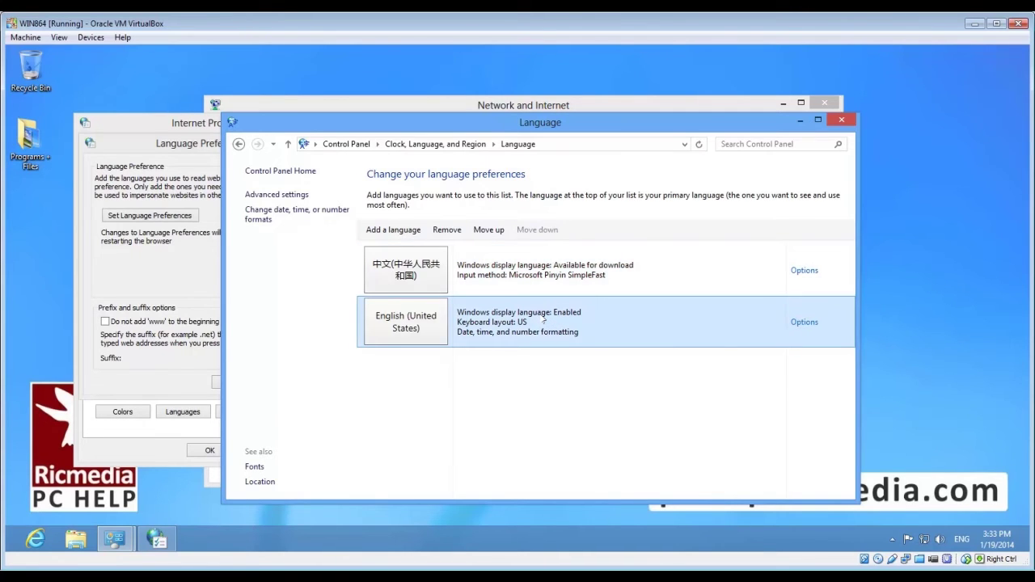
click(541, 370)
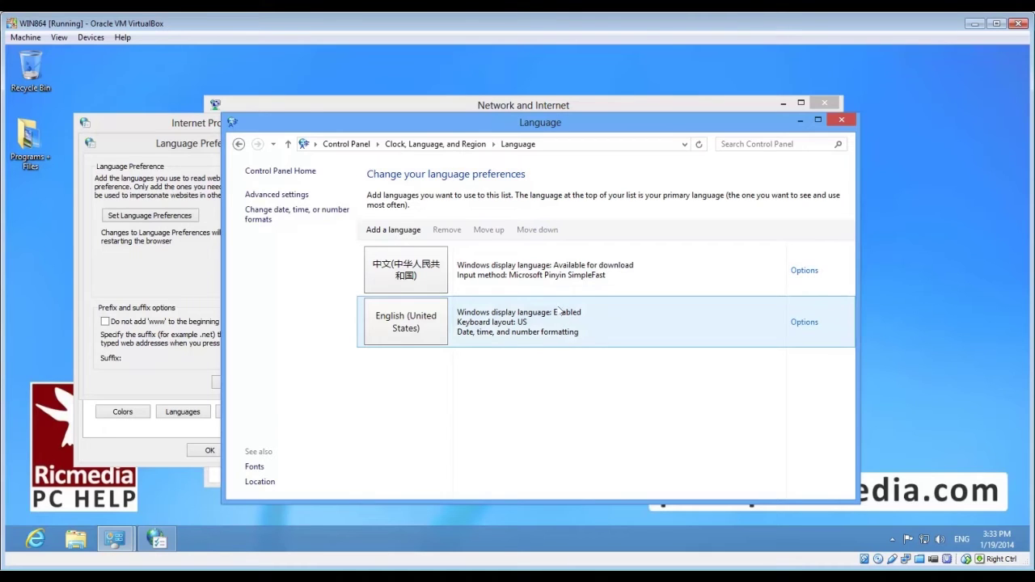
click(562, 267)
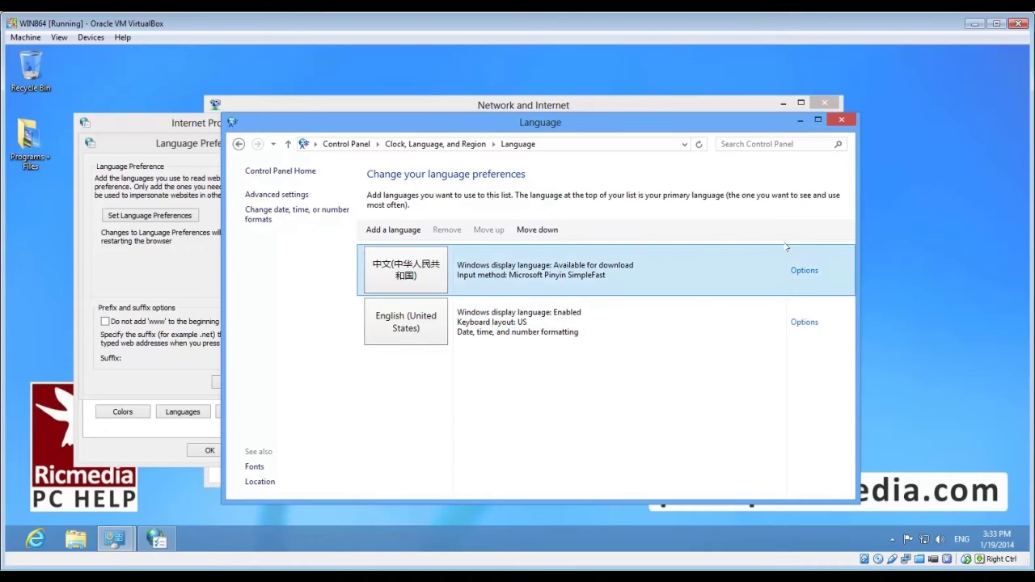
click(841, 121)
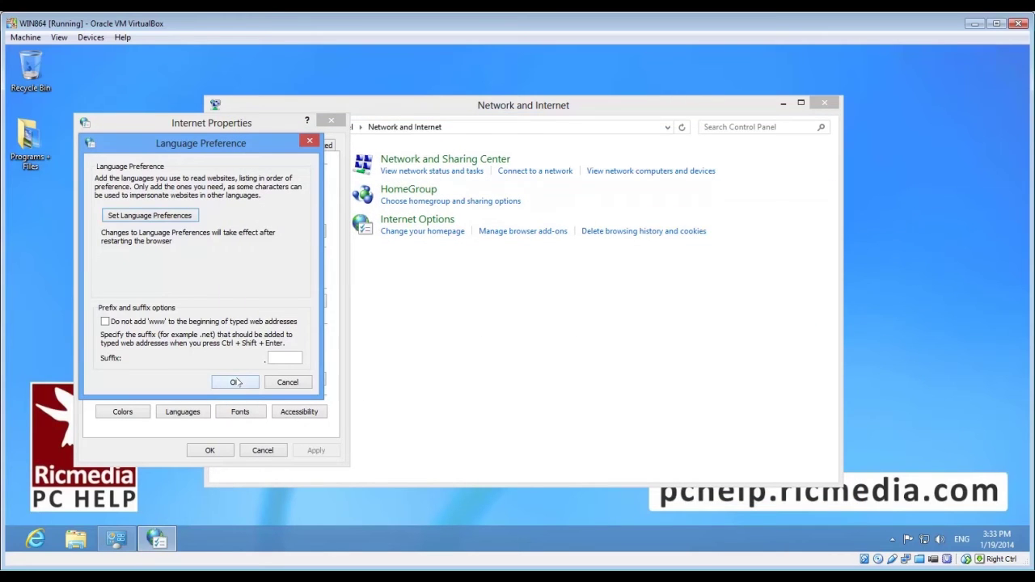
click(235, 382)
Close Internet Properties and launch Internet Explorer from the Start screen.
click(223, 450)
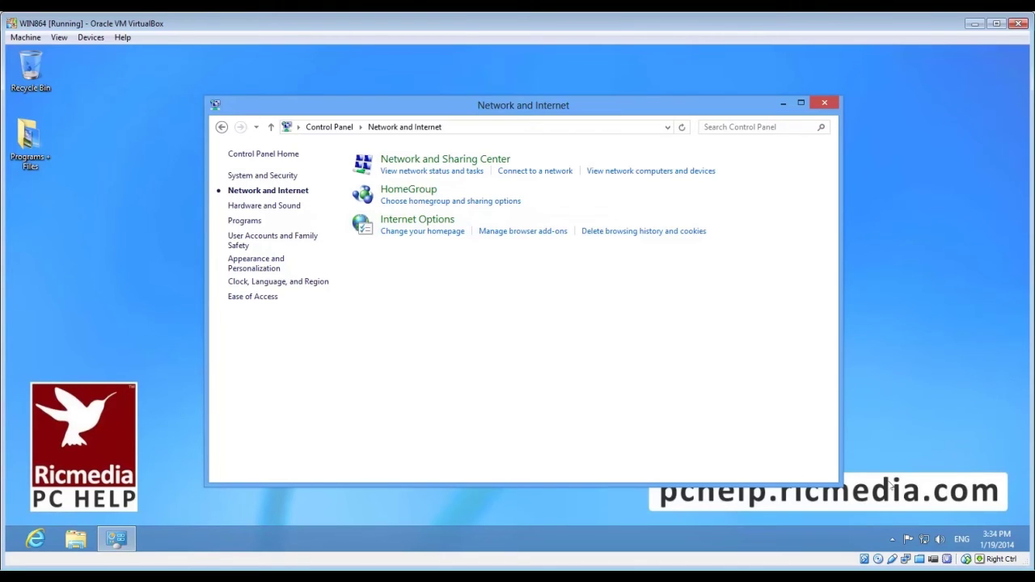
key(super)
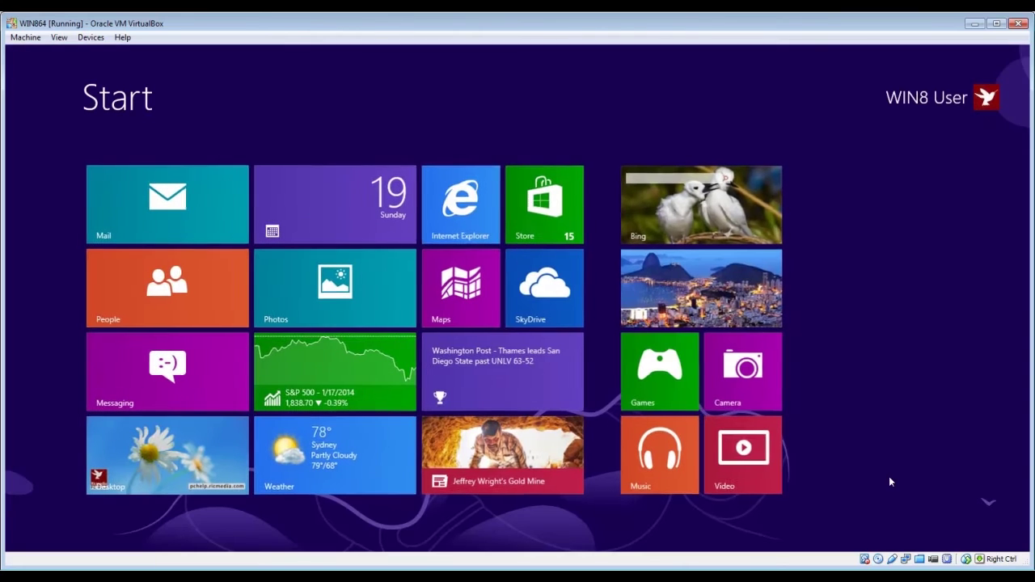
click(469, 207)
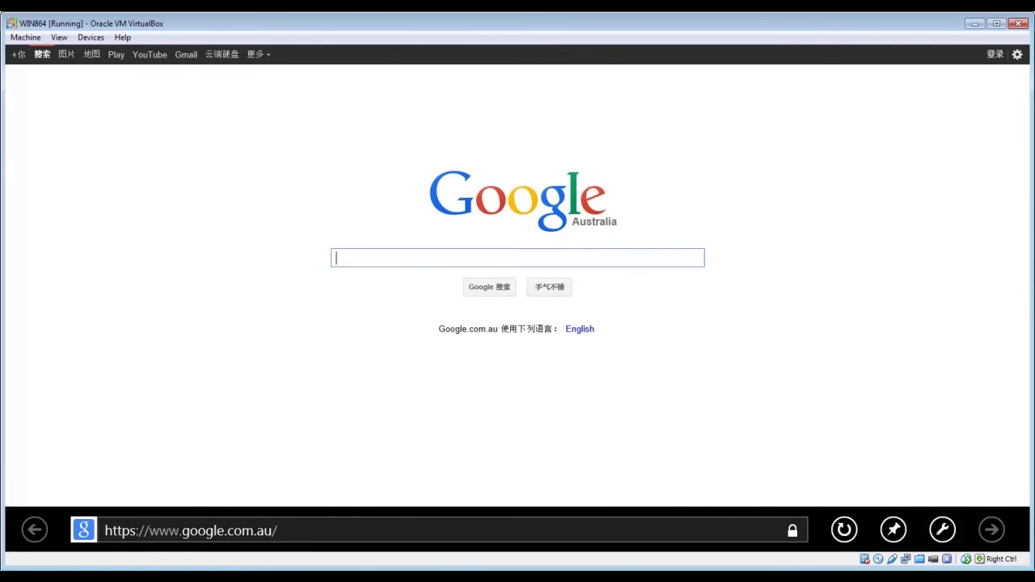
Check the Chinese Google Australia page, opening and closing its 更多 menu.
click(266, 530)
click(237, 210)
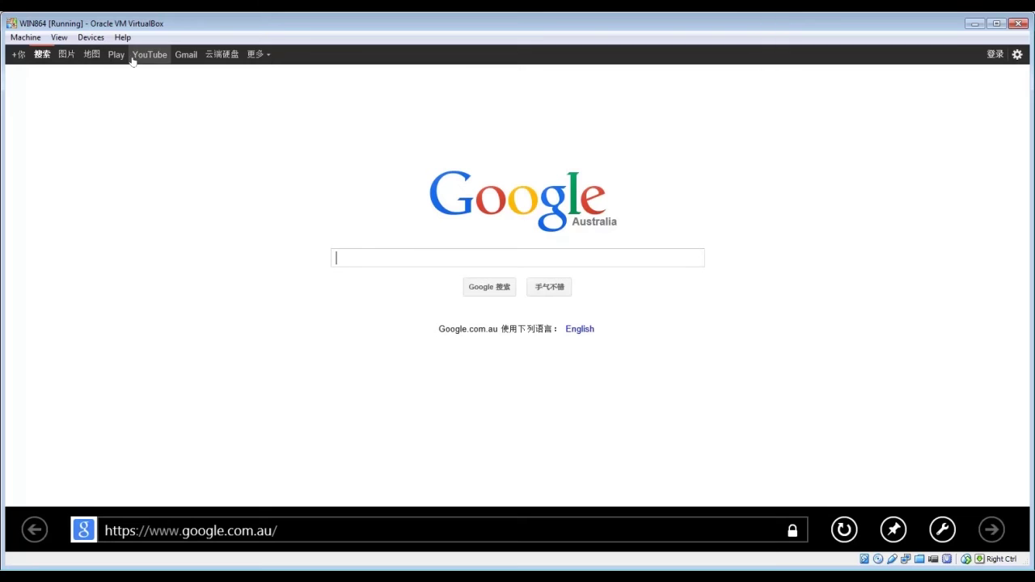
click(257, 55)
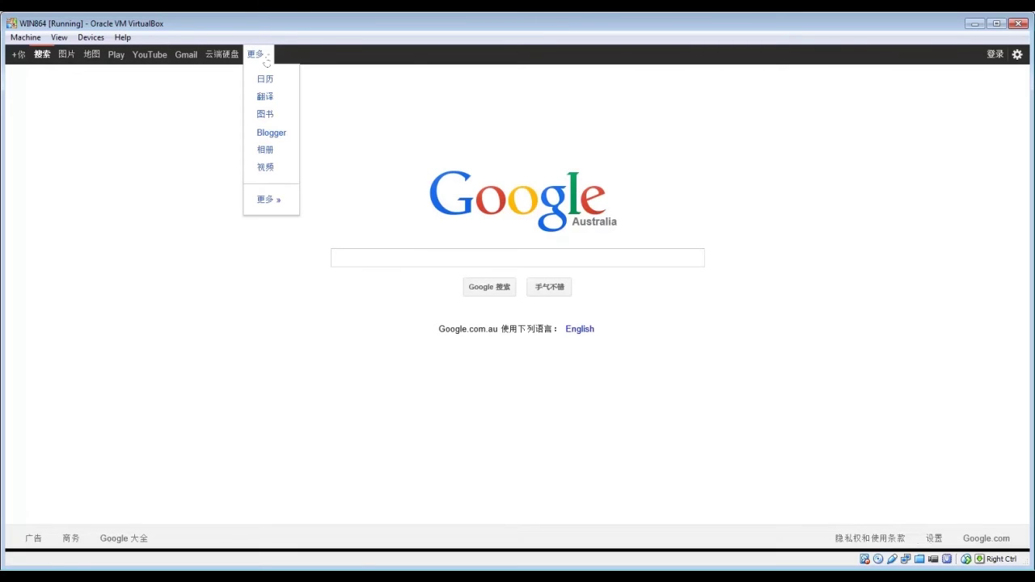
click(207, 257)
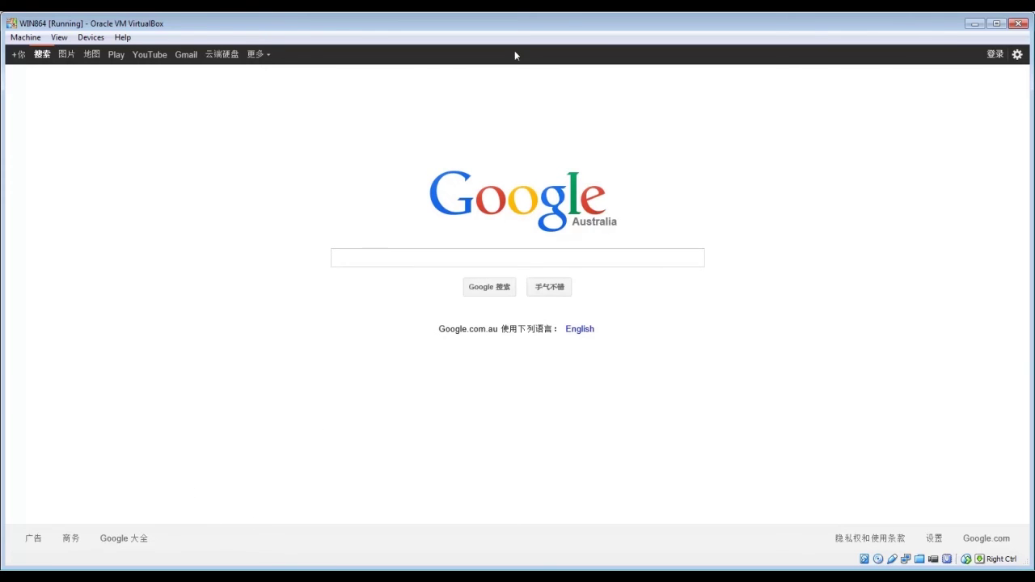
Close the browser and reopen the Windows language list via Internet Options' Languages.
drag(514, 47, 546, 564)
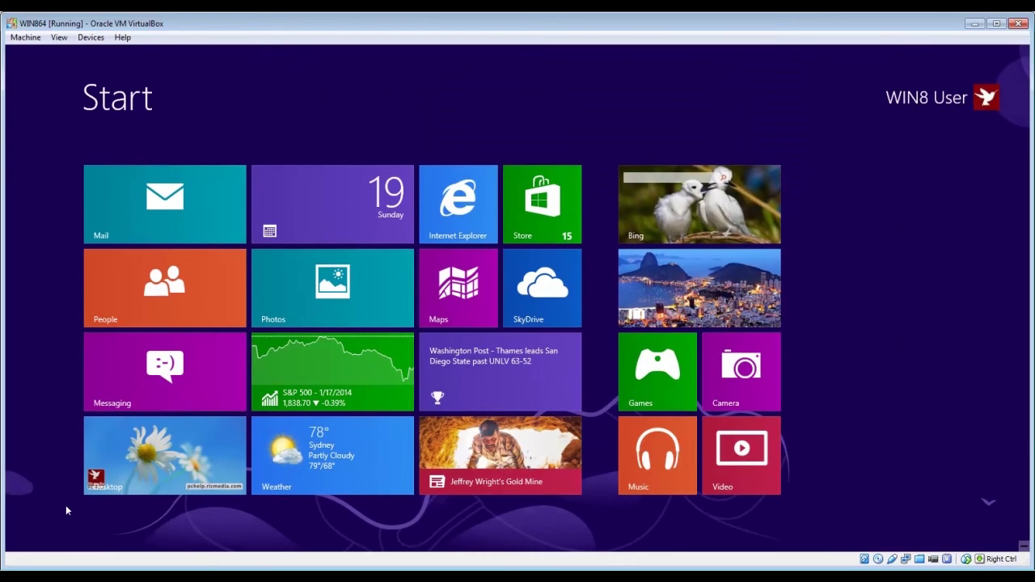
click(134, 458)
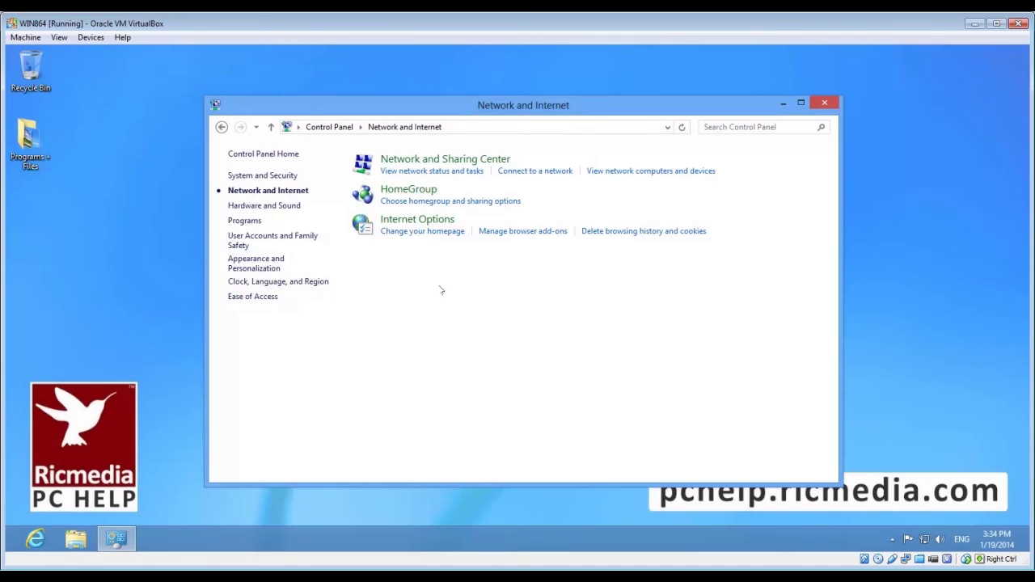
click(403, 222)
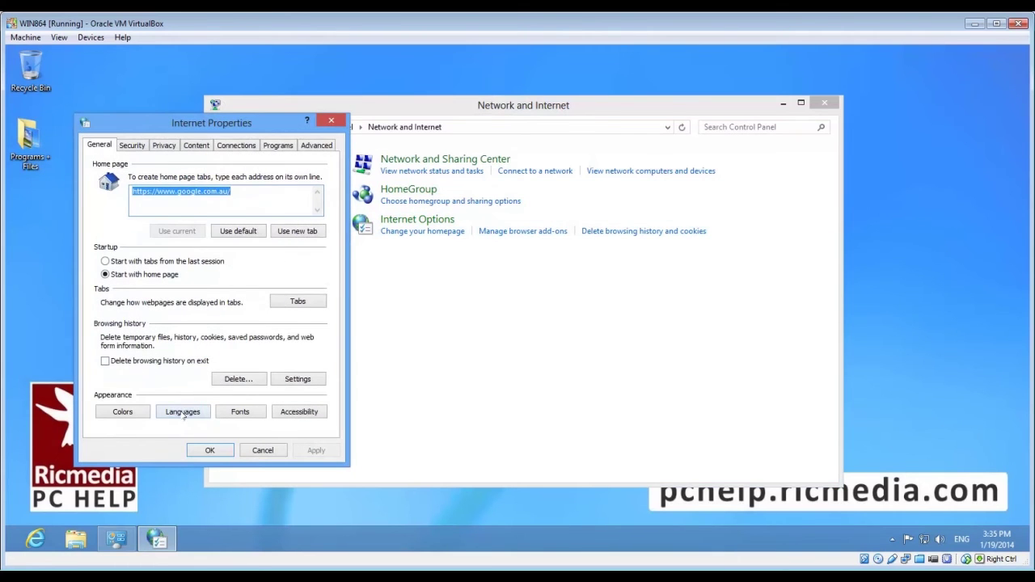
click(182, 410)
click(162, 217)
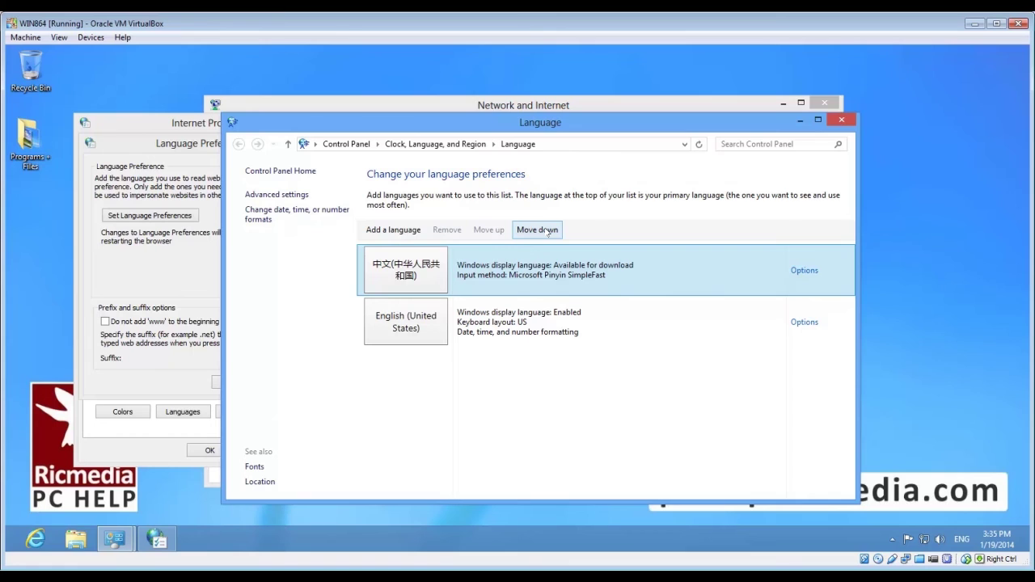
Remove Chinese from the Language list and close the language and Internet Properties dialogs.
click(549, 232)
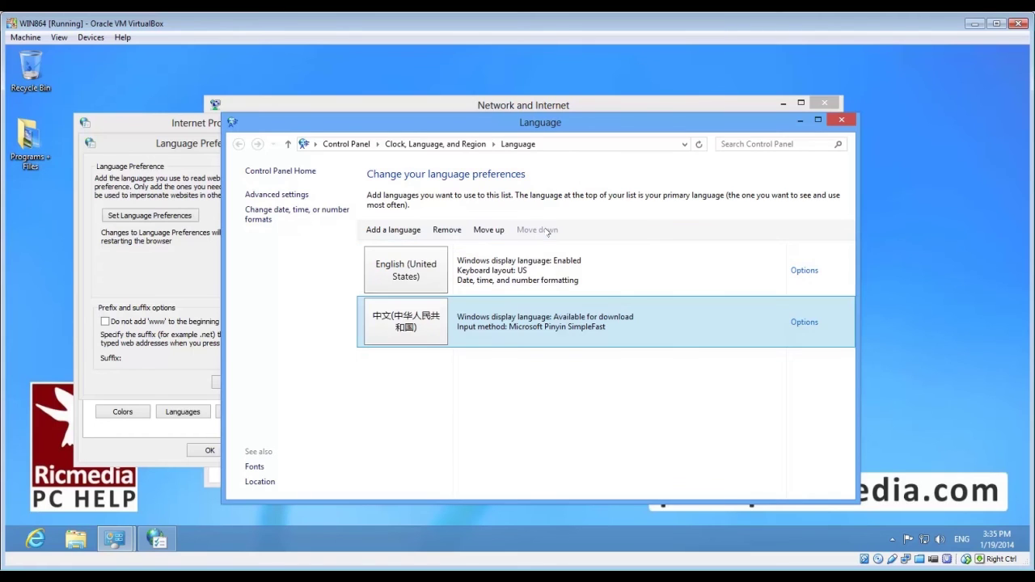
click(447, 231)
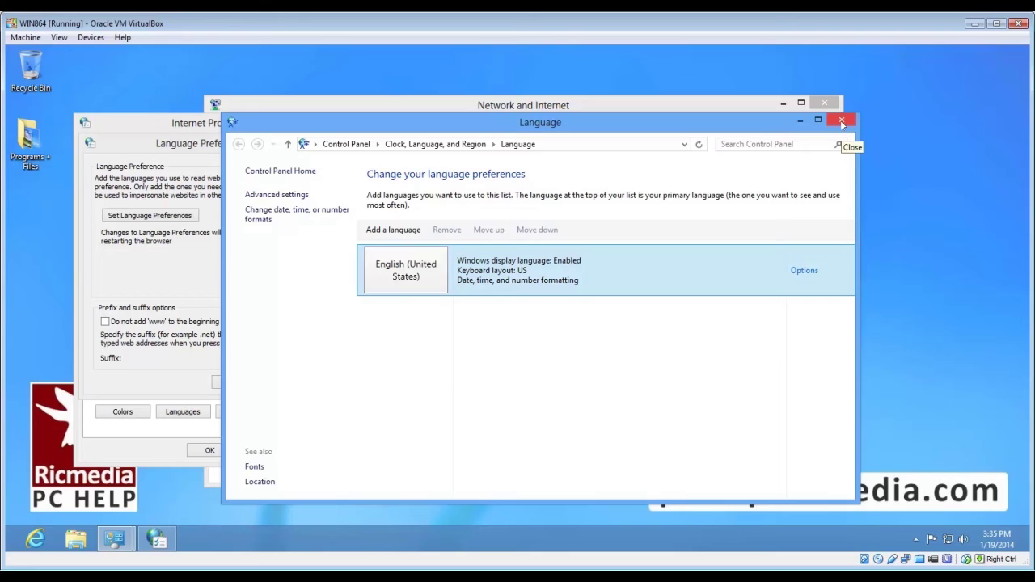
click(842, 121)
click(246, 385)
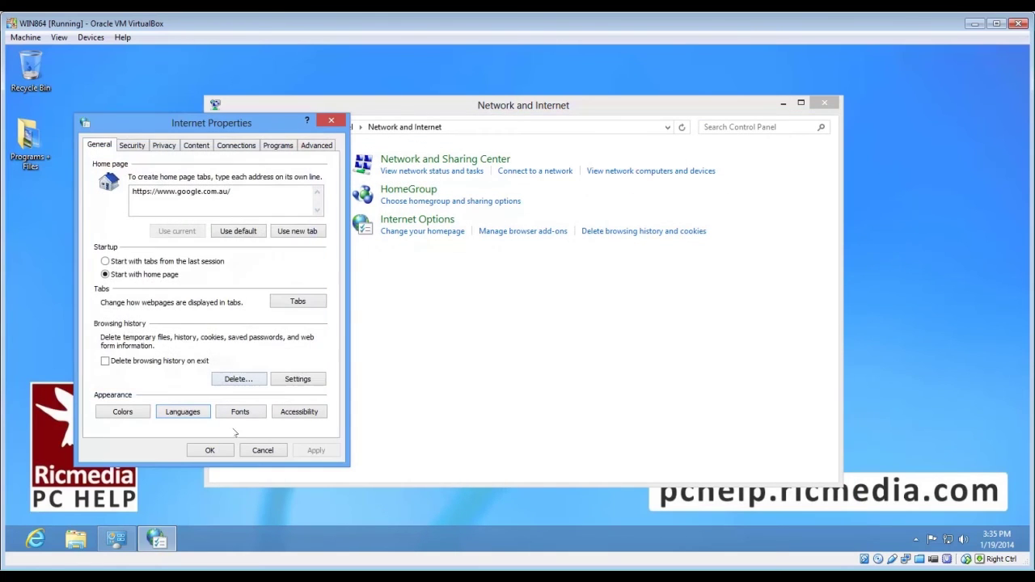
click(210, 449)
Close Network and Internet, launch Internet Explorer, and check Google's apps grid.
click(824, 105)
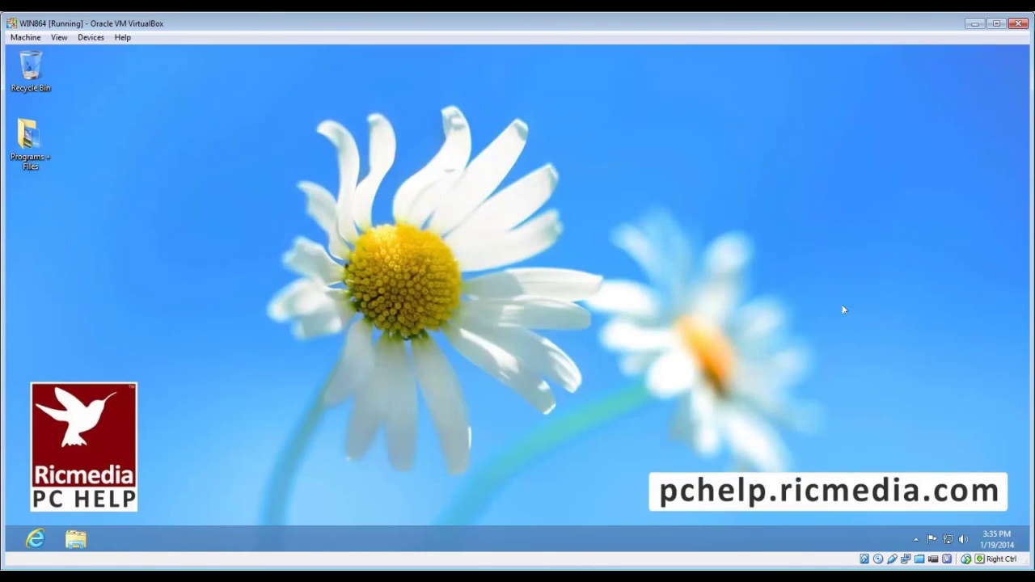
key(super)
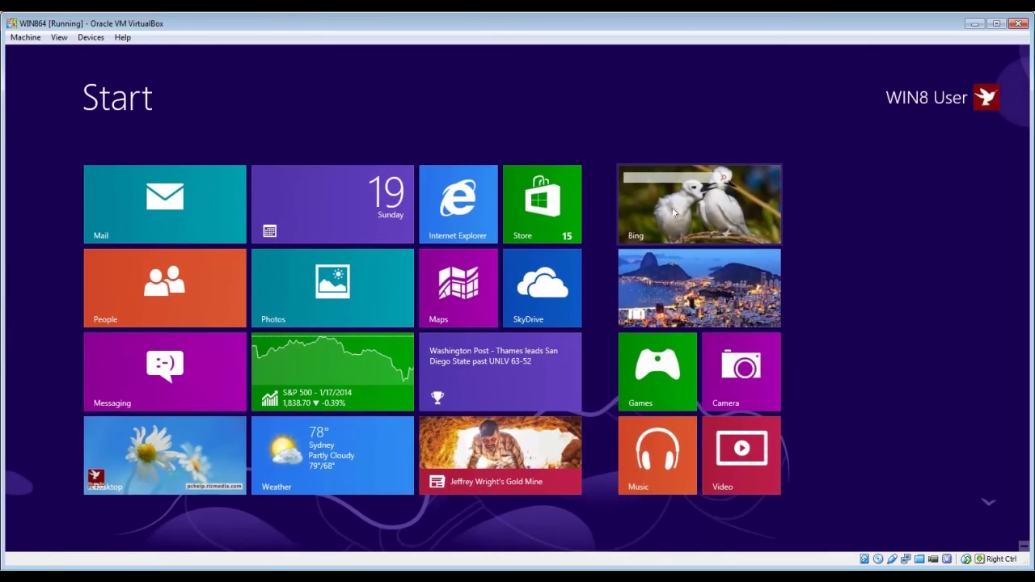
click(464, 207)
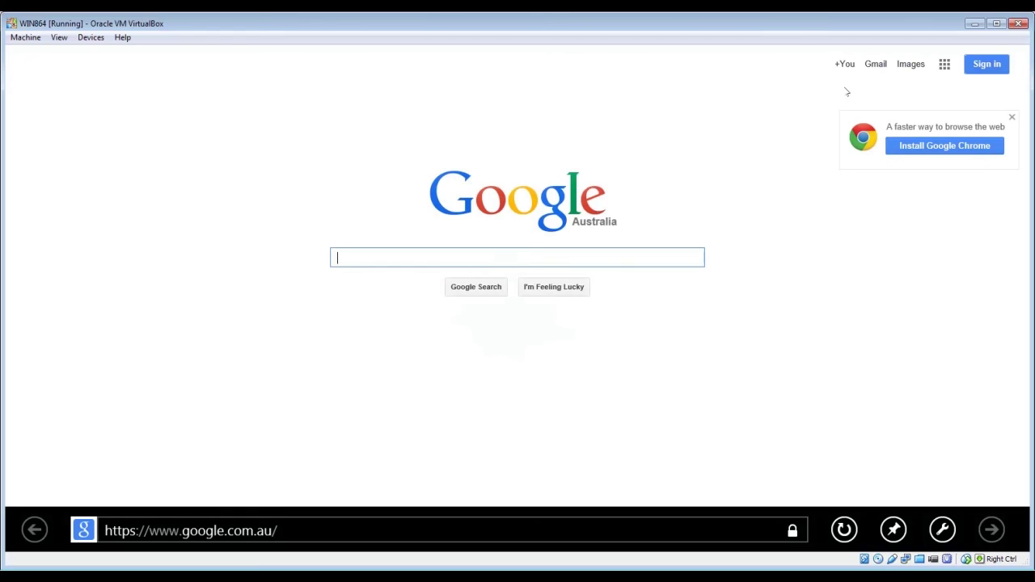
click(944, 66)
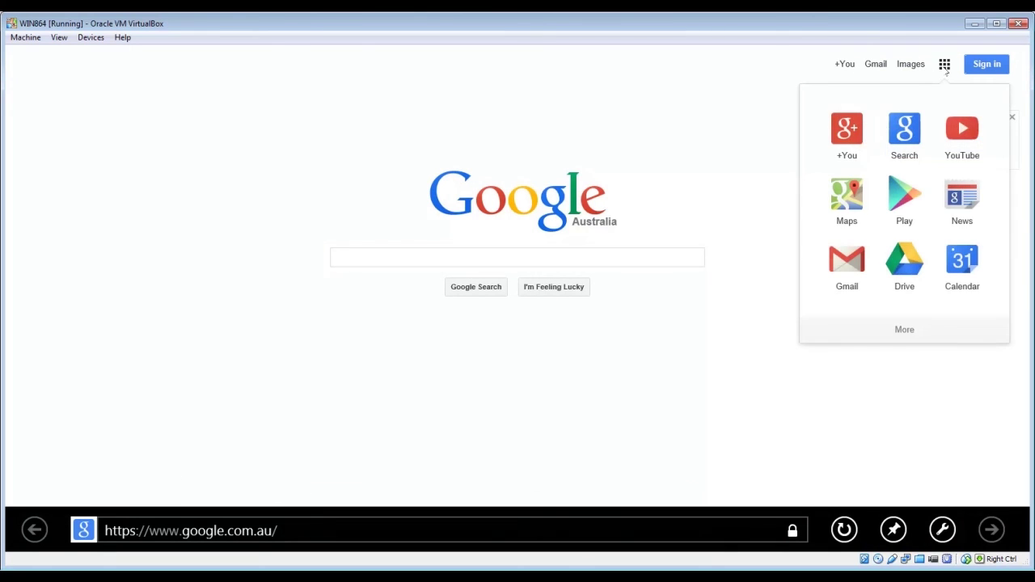
click(945, 65)
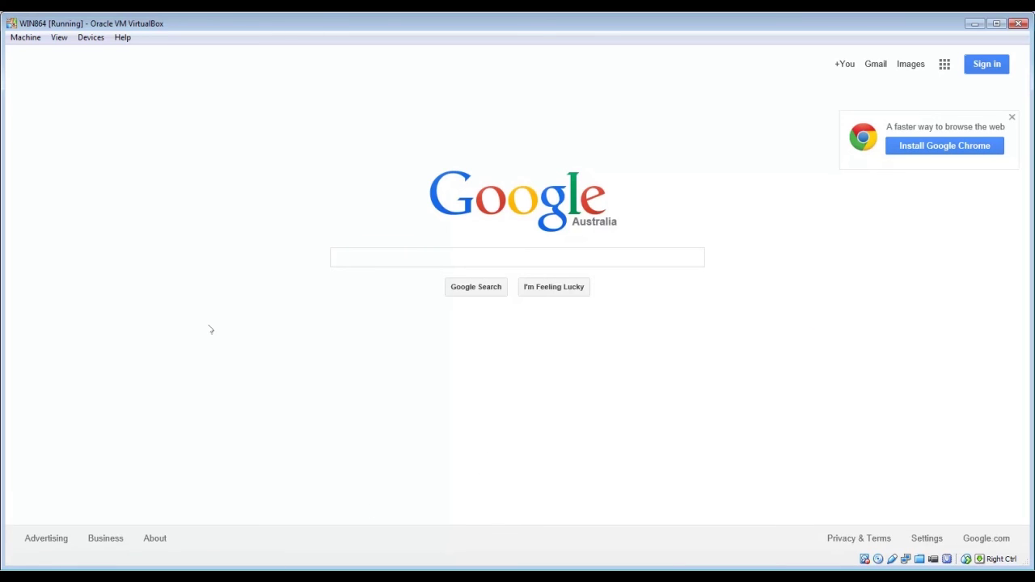
Bring up the address bar, select the web address, then cancel editing with Escape.
right_click(608, 496)
click(258, 530)
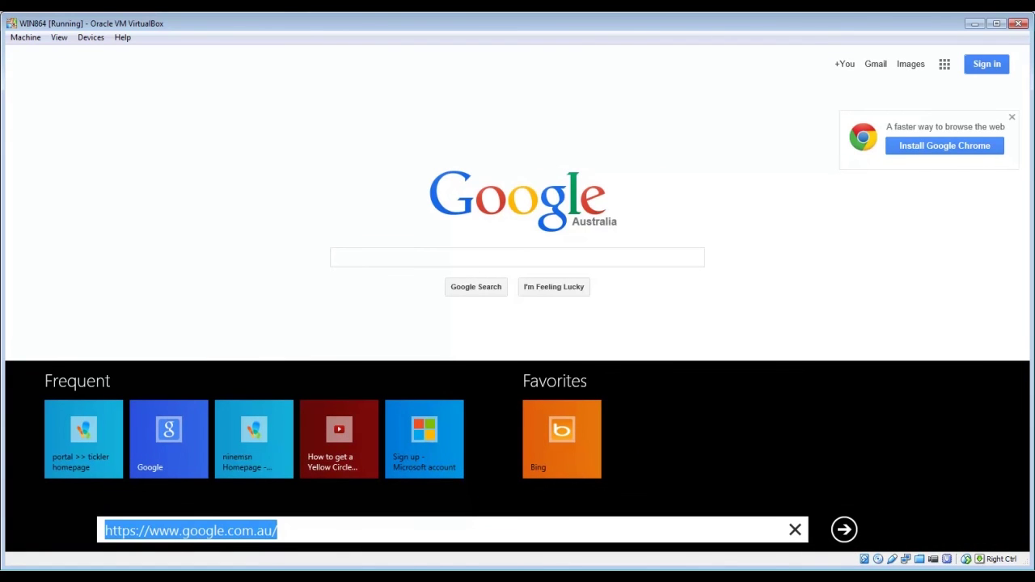
key(End)
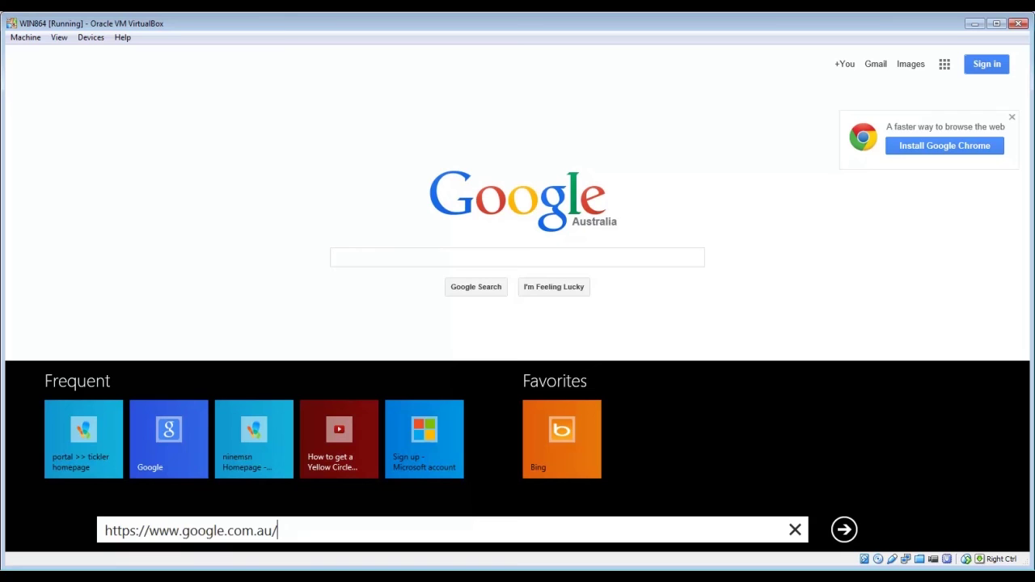
key(shift+Left)
key(shift+Left)
key(shift+Left)
key(shift+Left)
key(shift+Left)
key(shift+Left)
key(shift+Left)
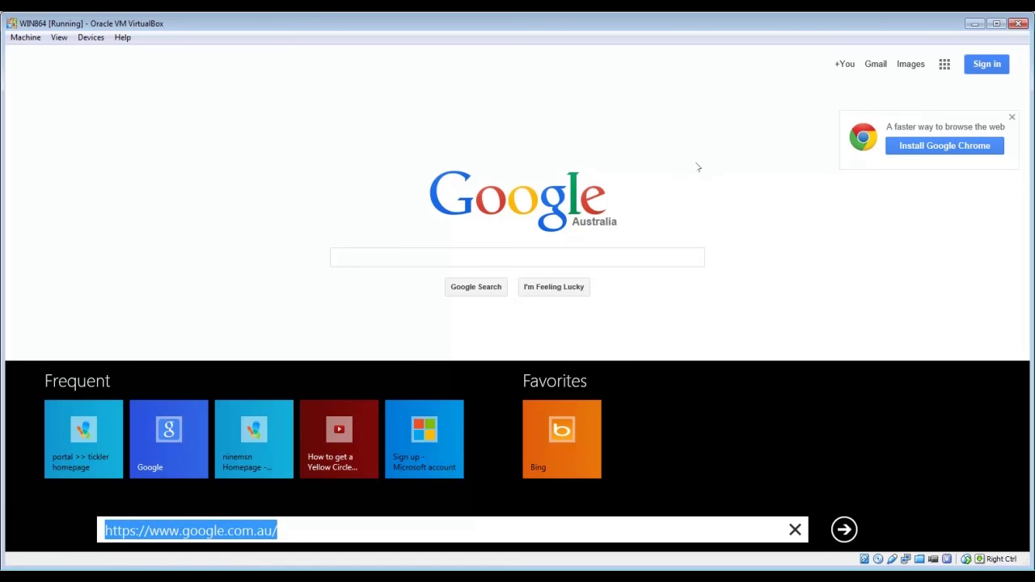
key(Escape)
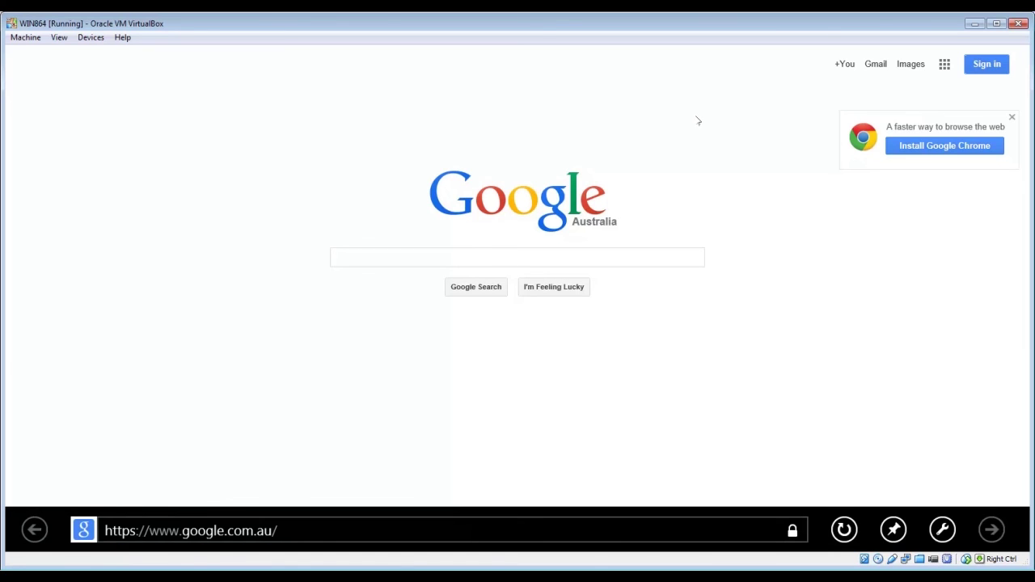